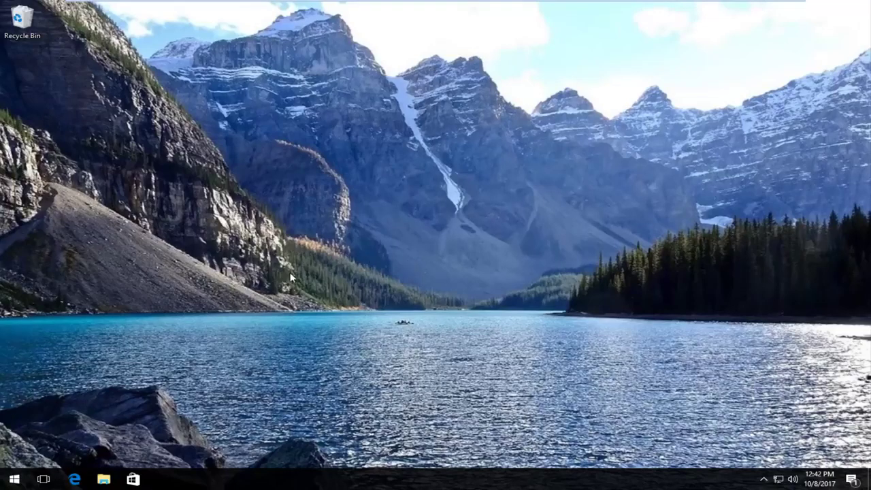
# Search Windows for Control Panel, open it, and move its window toward the middle of the desktop.
pyautogui.click(14, 479)
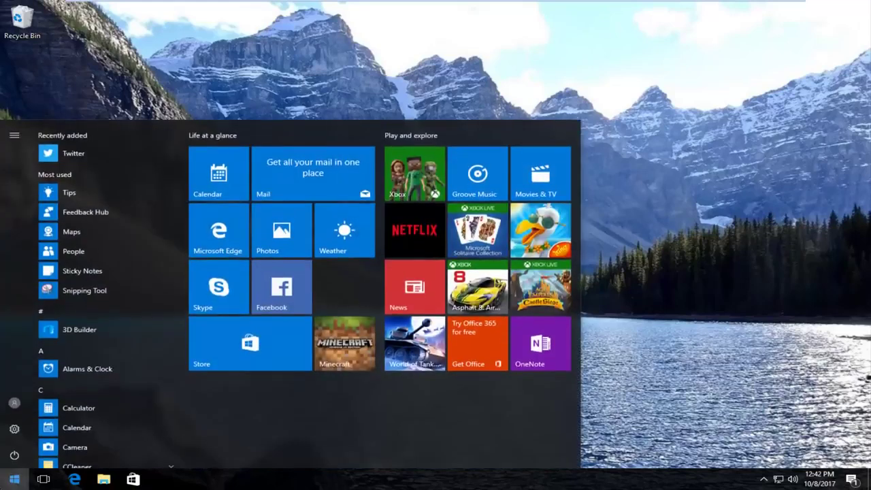
pyautogui.write('c')
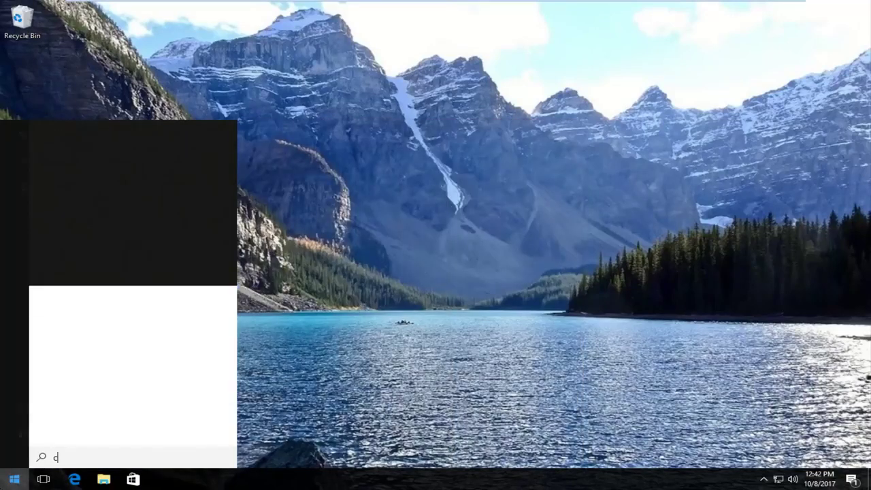
pyautogui.write('ontrol p[anel')
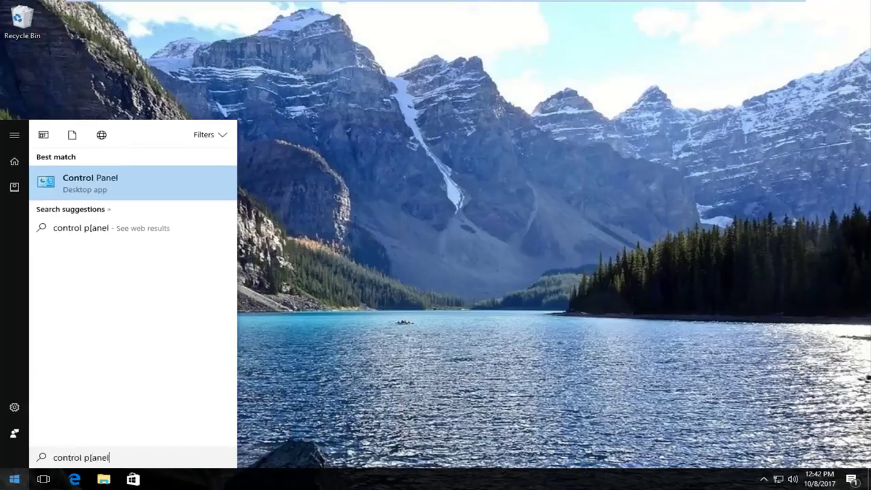
pyautogui.click(86, 180)
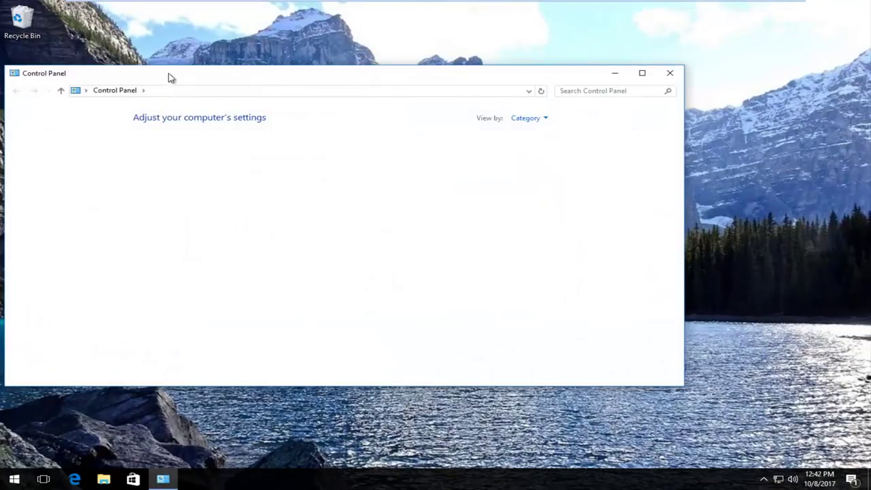
pyautogui.moveTo(175, 74); pyautogui.dragTo(304, 78)
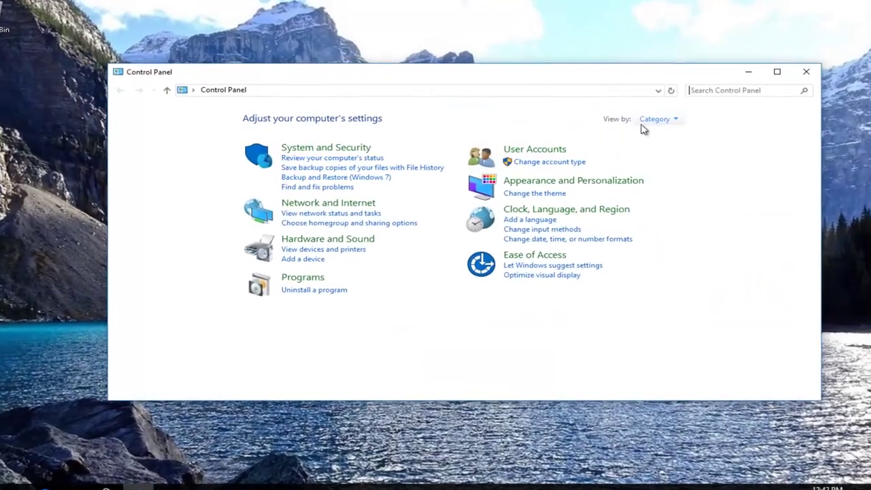
# Open the Network and Sharing Center from the Network and Internet category.
pyautogui.click(669, 126)
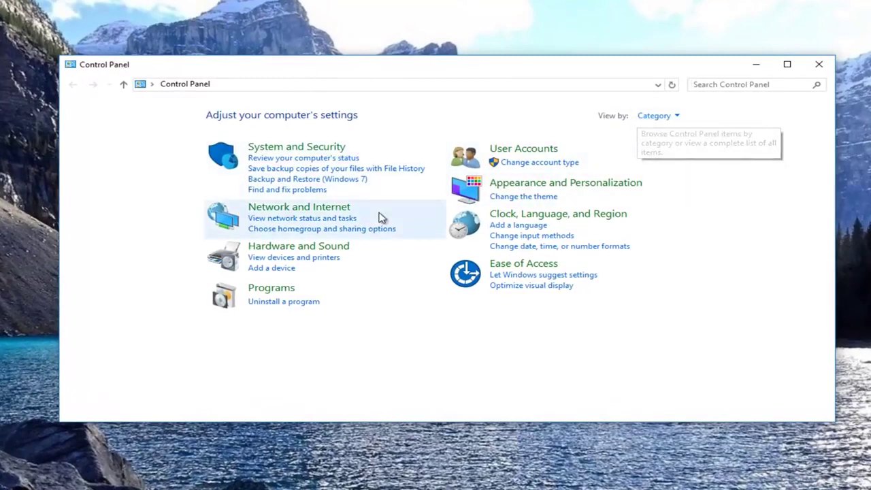
pyautogui.click(290, 211)
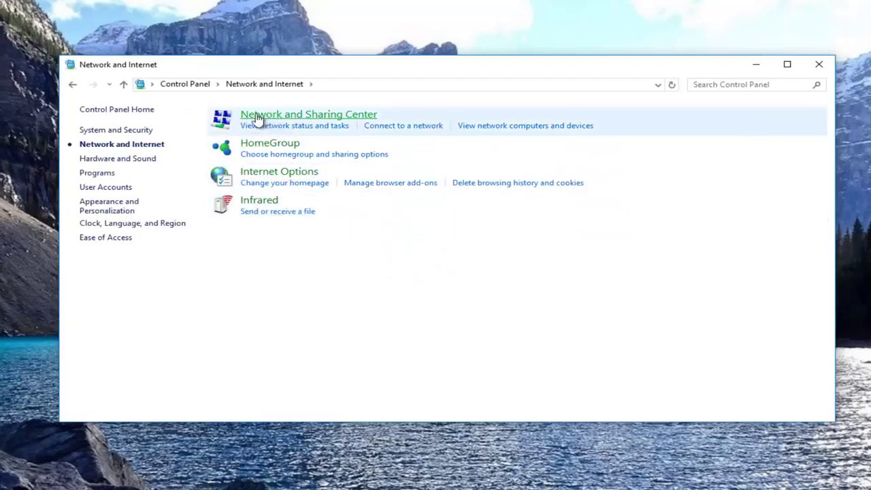
pyautogui.click(293, 116)
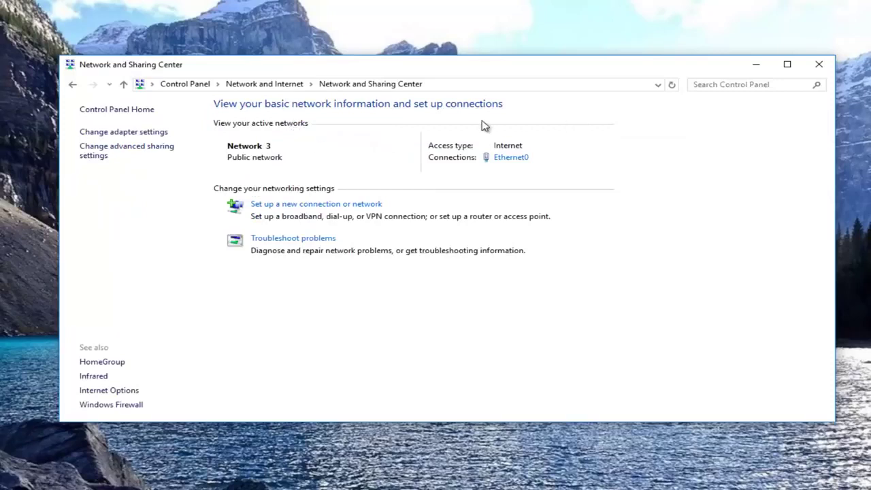
# Open the Ethernet0 connection's status and its properties.
pyautogui.click(510, 158)
pyautogui.moveTo(361, 126); pyautogui.dragTo(359, 117)
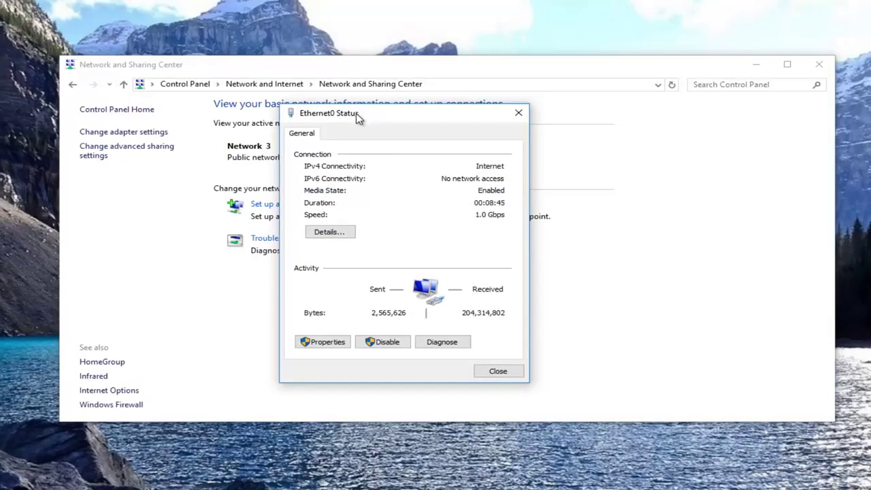
pyautogui.click(317, 342)
pyautogui.click(325, 343)
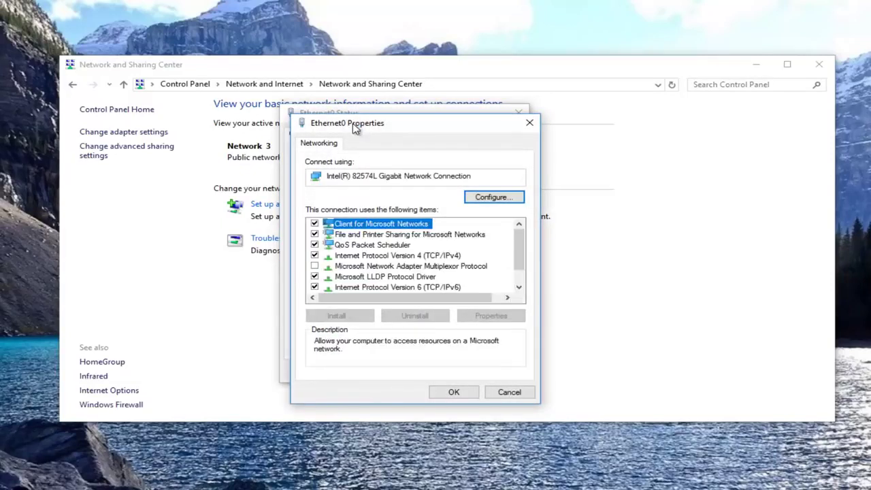
pyautogui.moveTo(353, 129)
pyautogui.mouseDown()
pyautogui.moveTo(596, 158)
pyautogui.moveTo(547, 143)
pyautogui.moveTo(359, 122)
pyautogui.moveTo(349, 113)
pyautogui.mouseUp()
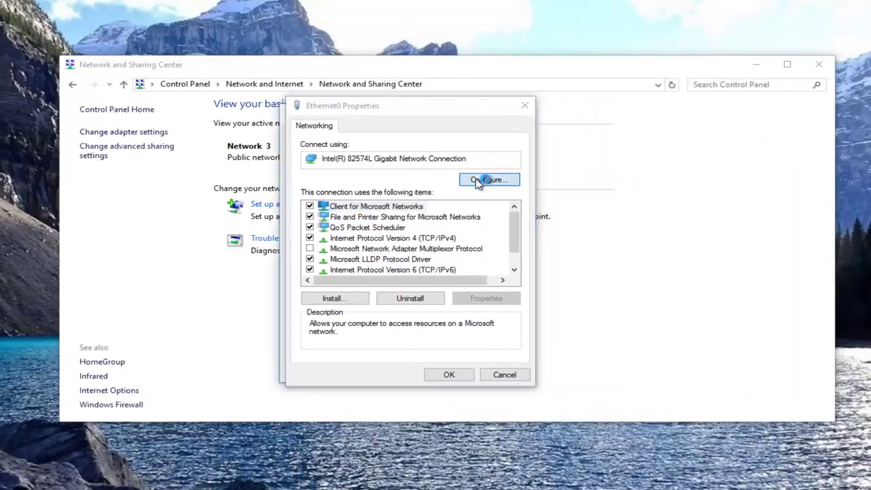
# Configure the Intel 82574L network adapter so the computer is not allowed to turn it off to save power.
pyautogui.press('Escape')
pyautogui.moveTo(167, 72); pyautogui.dragTo(420, 117)
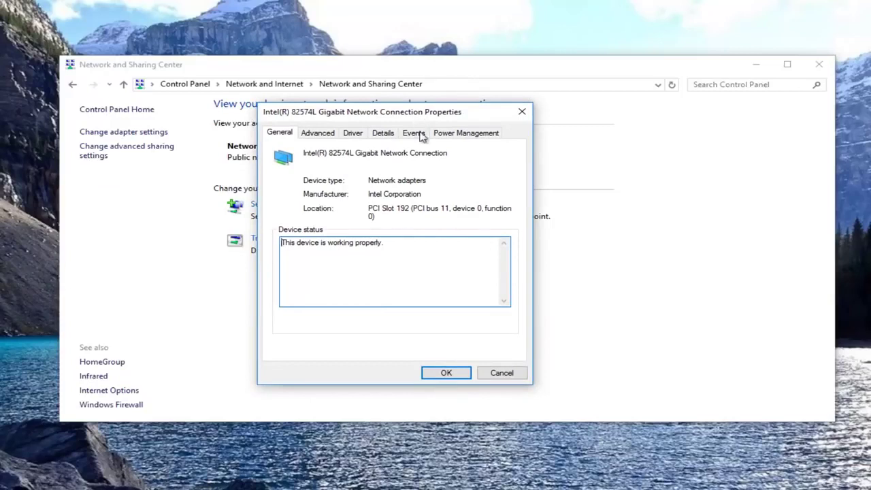
pyautogui.click(440, 136)
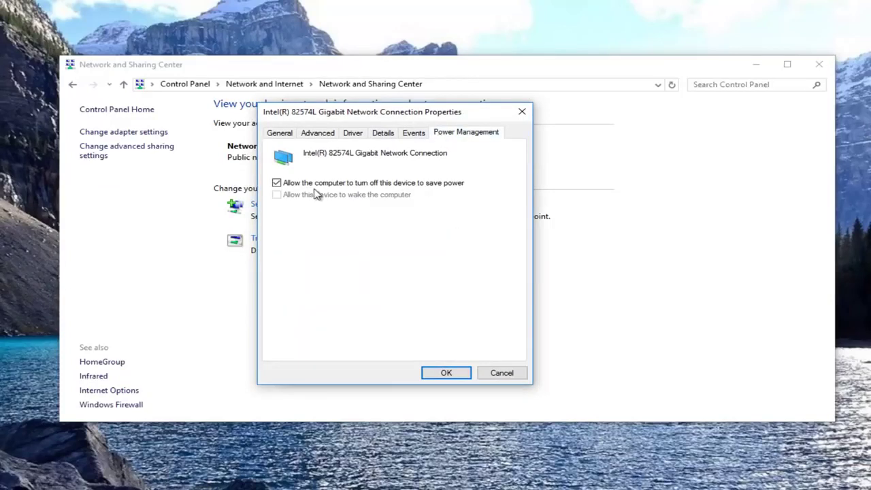
pyautogui.click(279, 185)
# Review the adapter's advanced properties, including the value choices for Adaptive Inter-Frame Spacing and the Flow Control entry, and save the adapter settings.
pyautogui.click(317, 133)
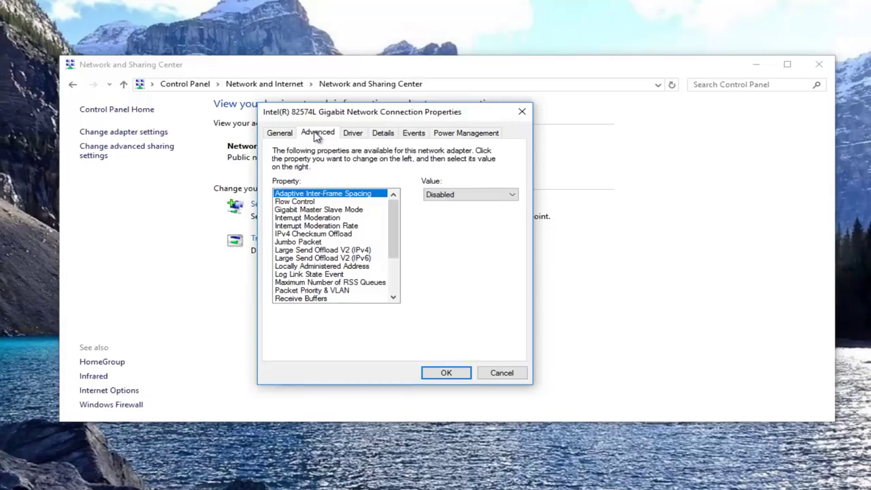
pyautogui.scroll(-2, 321, 253)
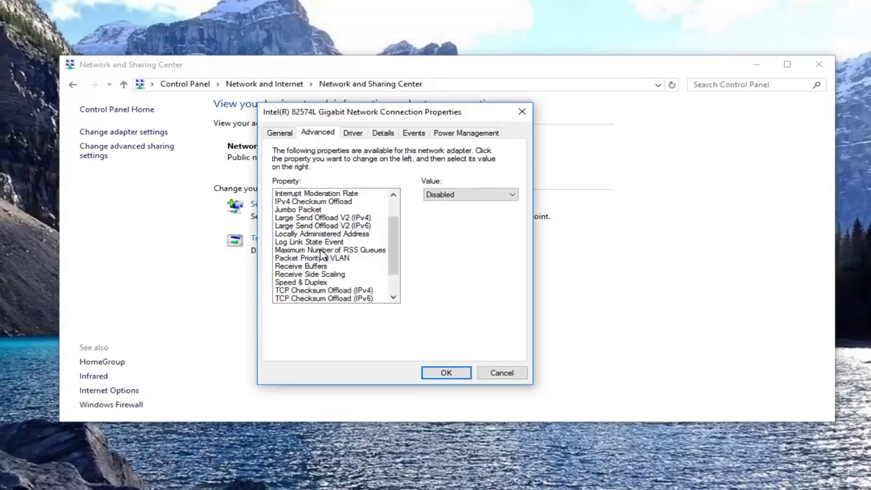
pyautogui.scroll(-2, 323, 260)
pyautogui.scroll(2, 320, 262)
pyautogui.scroll(3, 320, 264)
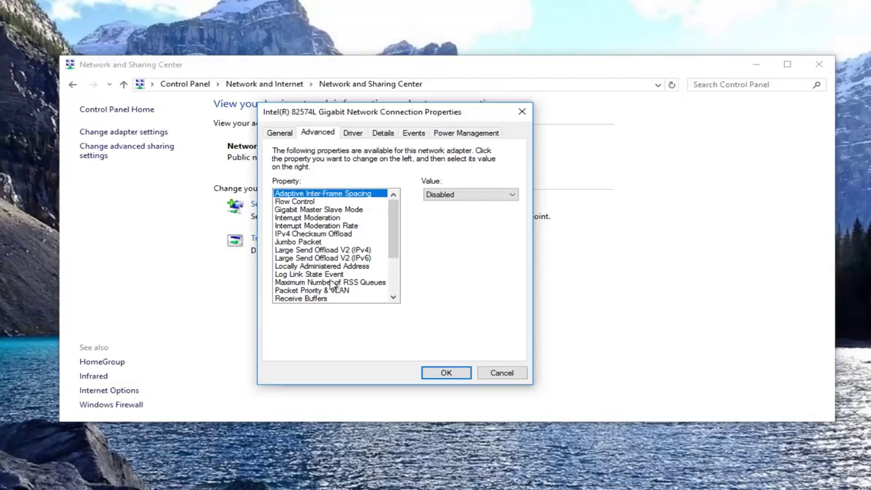
pyautogui.click(453, 198)
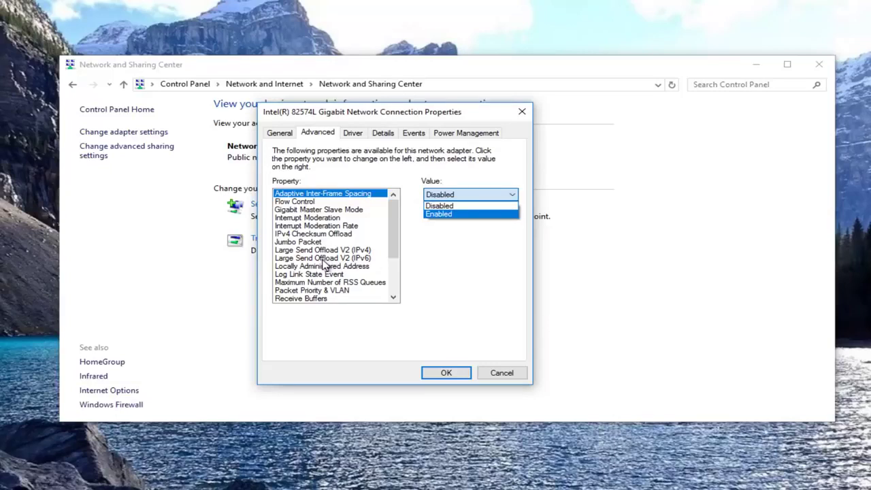
pyautogui.click(391, 231)
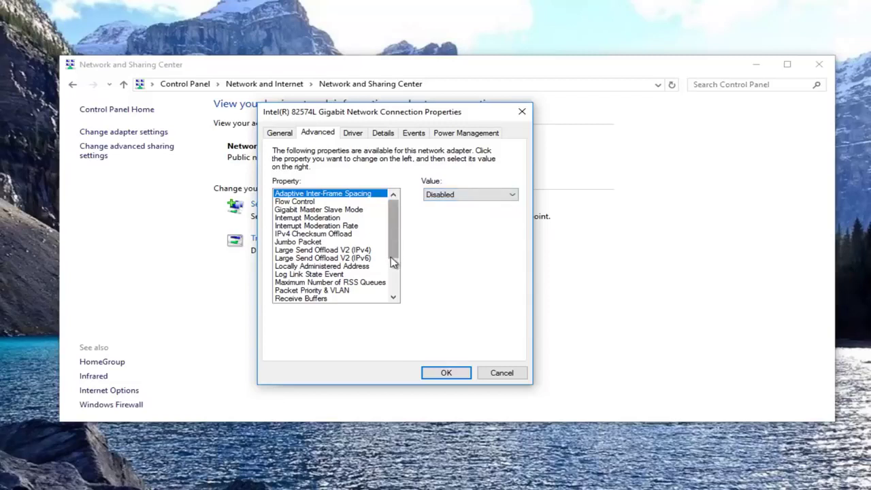
pyautogui.scroll(-1, 391, 259)
pyautogui.scroll(-3, 331, 264)
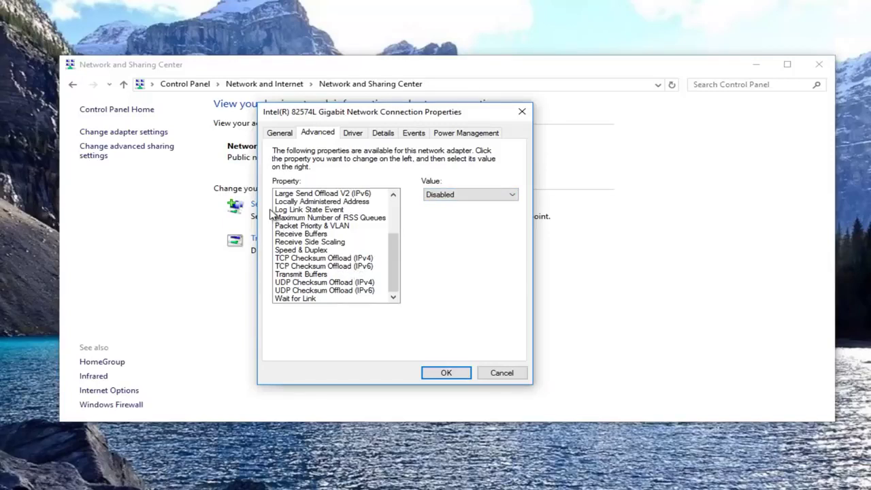
pyautogui.press('f')
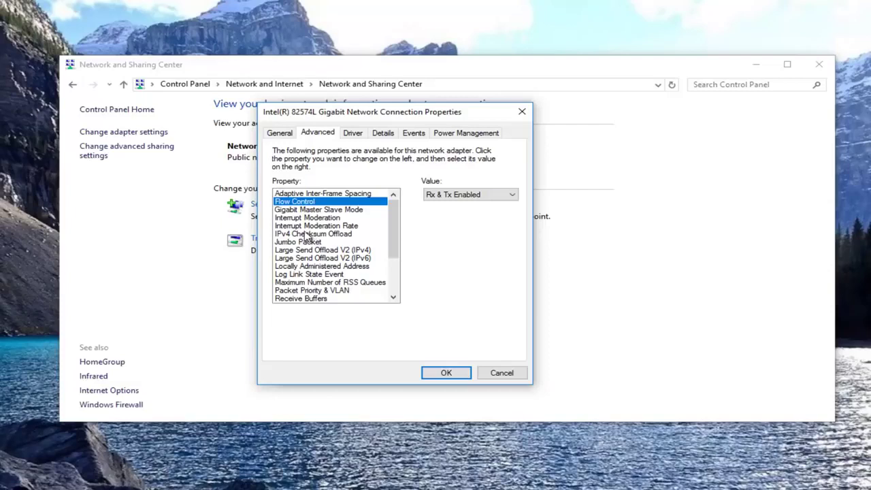
pyautogui.click(446, 373)
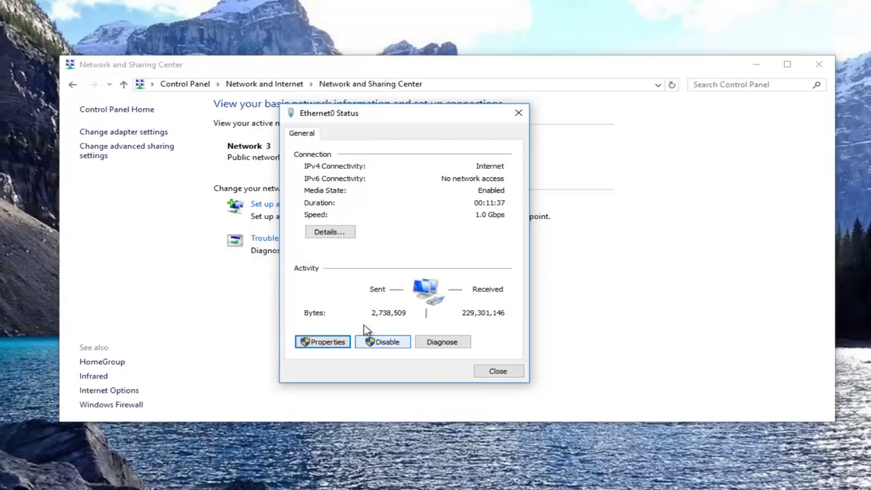
# Reopen the Ethernet0 adapter's configuration and examine its advanced properties and power management settings.
pyautogui.click(320, 343)
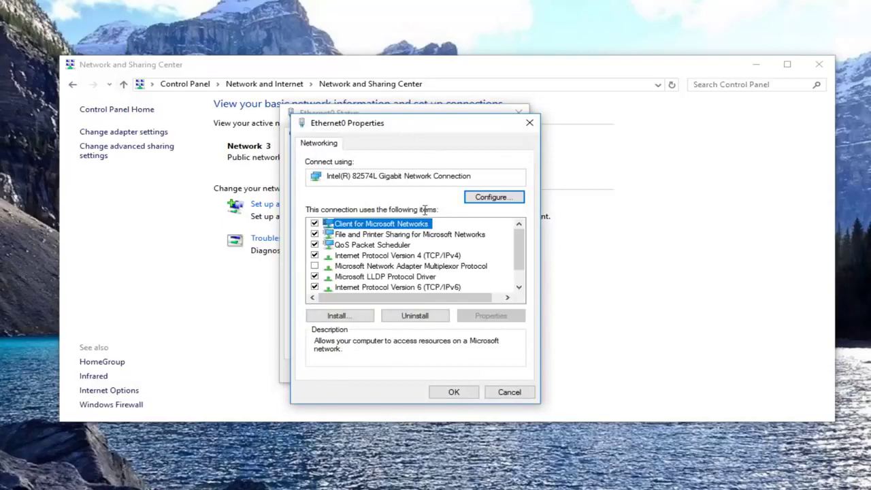
pyautogui.click(487, 204)
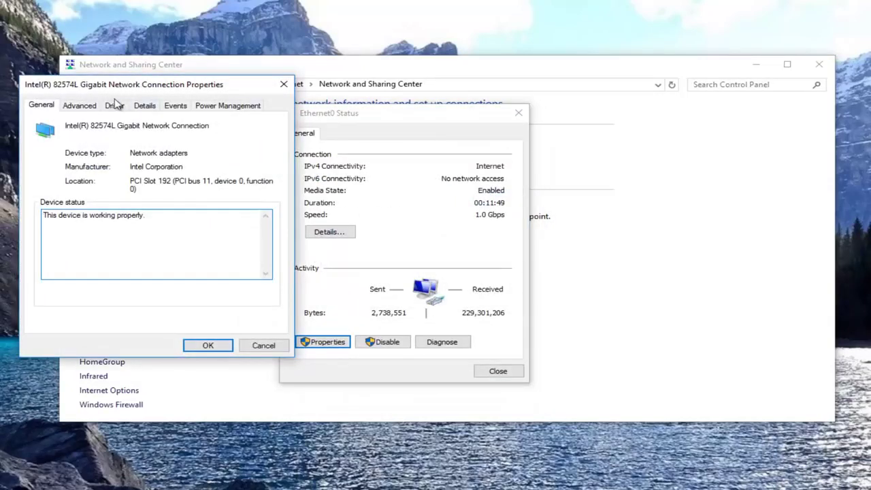
pyautogui.click(80, 107)
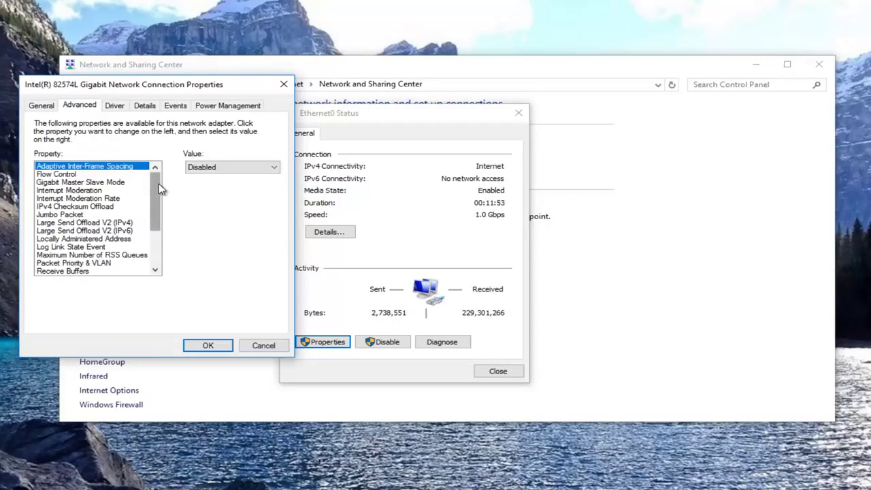
pyautogui.scroll(-3, 158, 187)
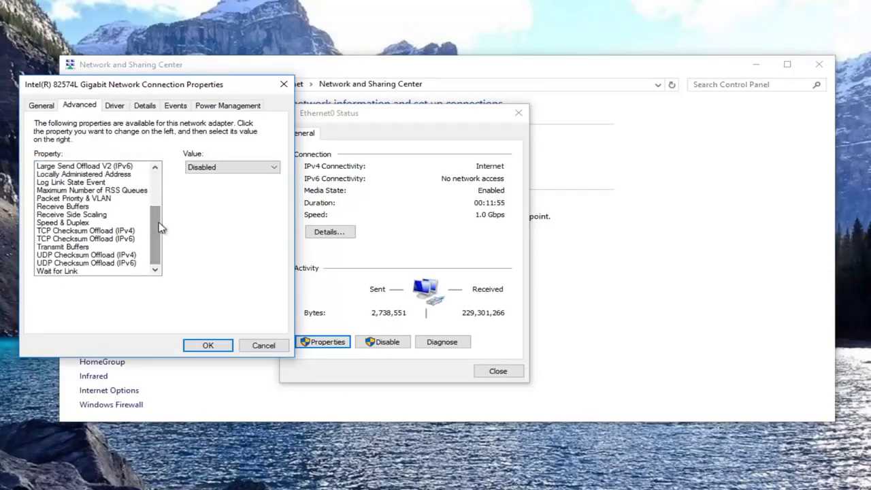
pyautogui.moveTo(158, 225); pyautogui.dragTo(161, 156)
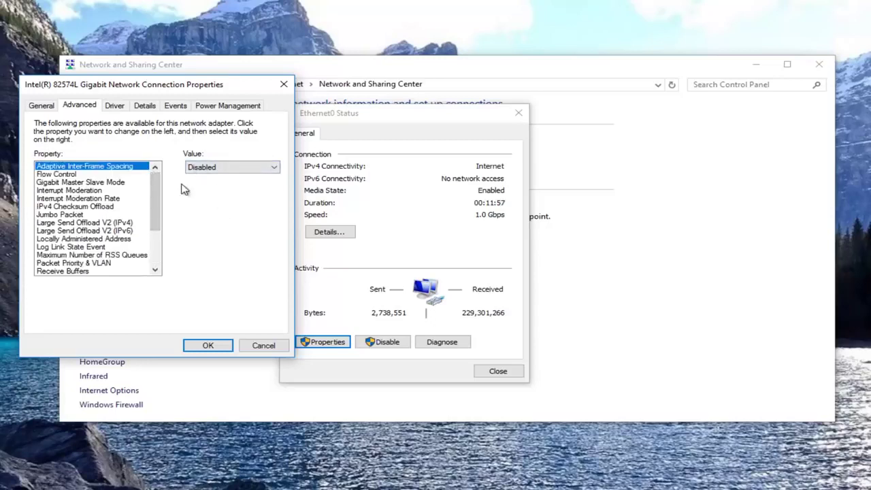
pyautogui.click(207, 109)
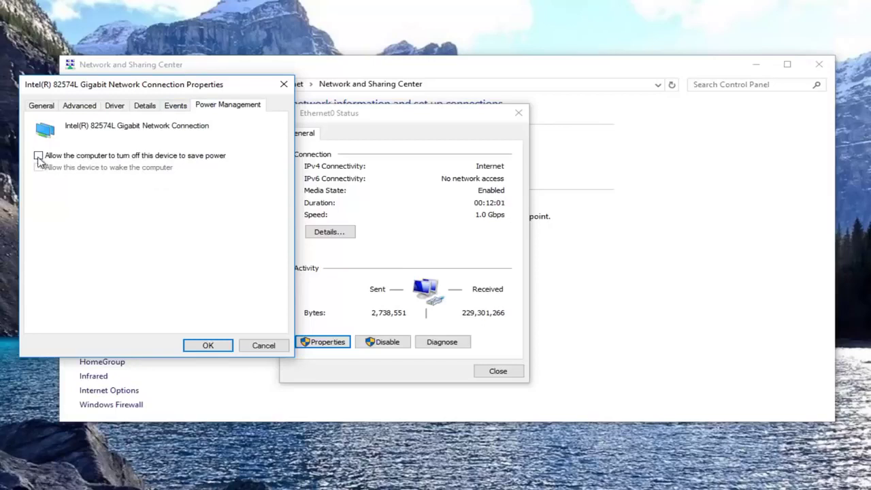
pyautogui.click(85, 107)
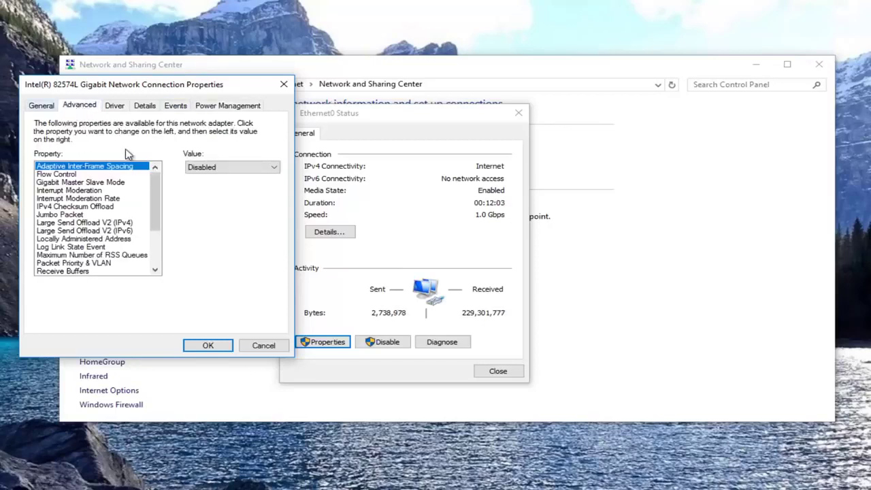
pyautogui.scroll(-3, 156, 200)
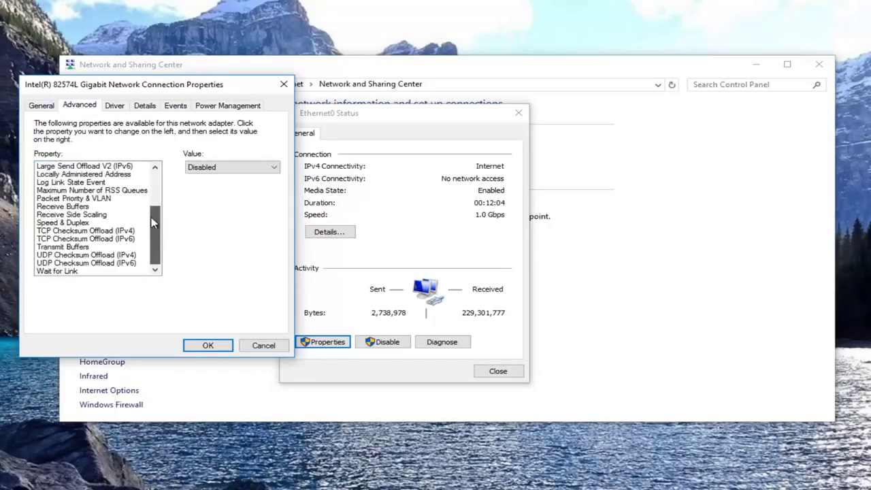
pyautogui.click(230, 105)
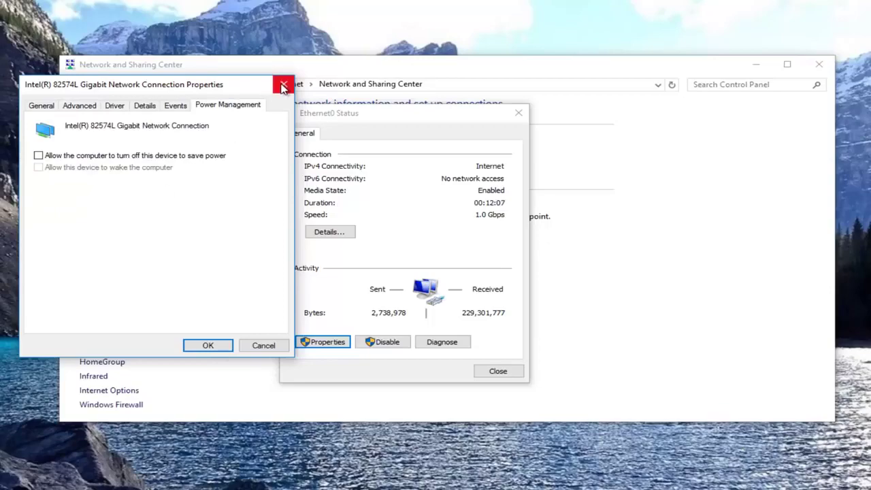